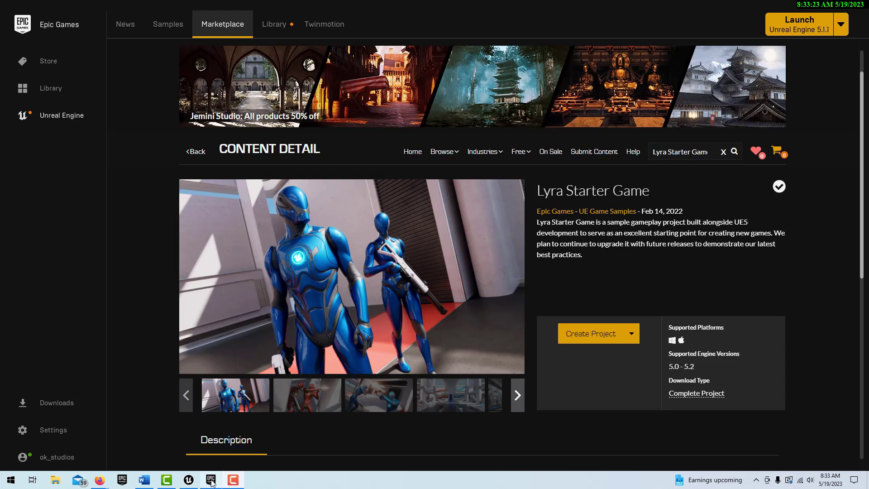
- Bring the Unreal Project Browser to the front from the Unreal Engine taskbar icon
mouse_move(216, 483)
- Open the LyraStarterGame project from the Project Browser's recent projects in the editor
mouse_move(190, 482)
left_click(197, 450)
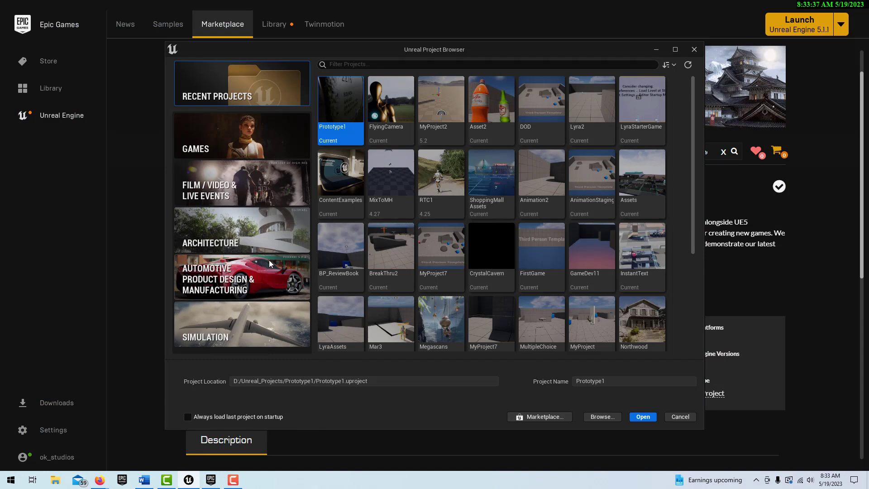
left_click(637, 110)
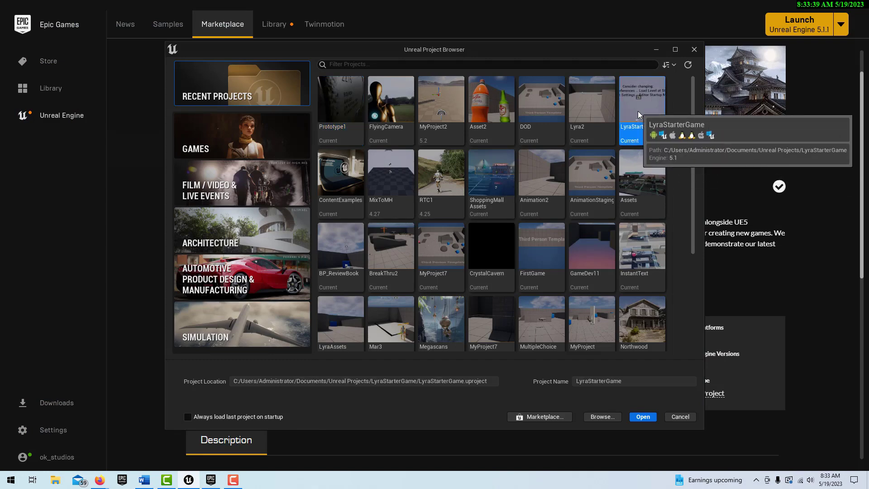
left_click(643, 417)
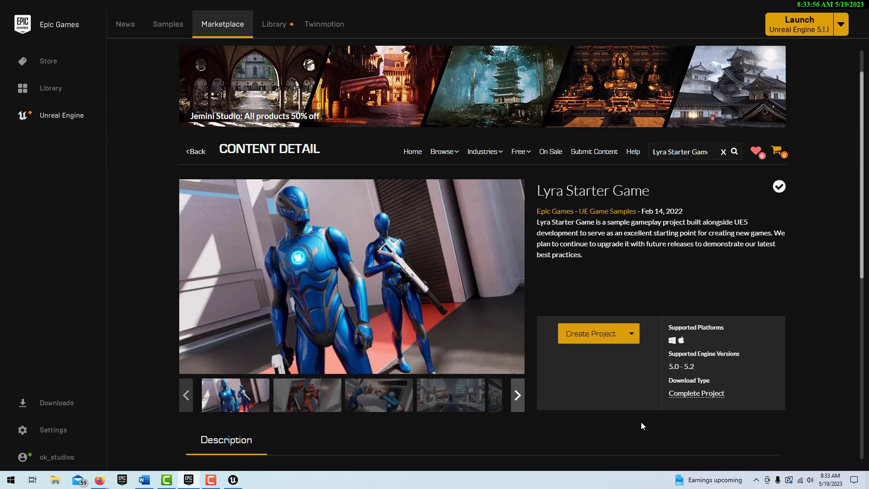
left_click(232, 481)
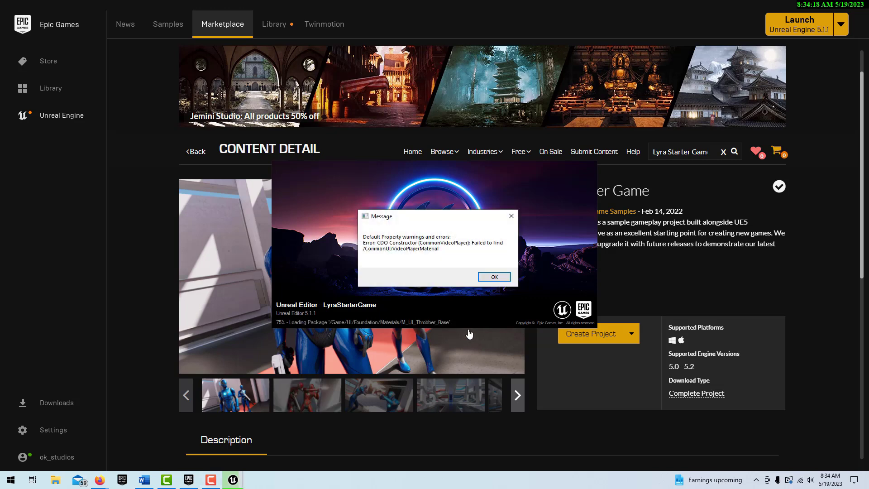
- Dismiss the CommonVideoPlayer missing VideoPlayerMaterial error so LyraStarterGame finishes loading
left_click(502, 279)
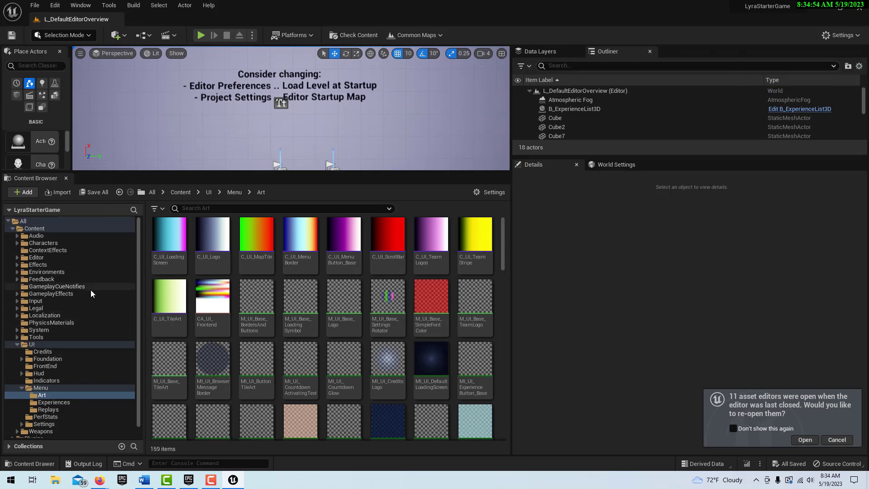
- Expand the Content folder and its UI subfolders in the Content Browser tree
double_click(13, 229)
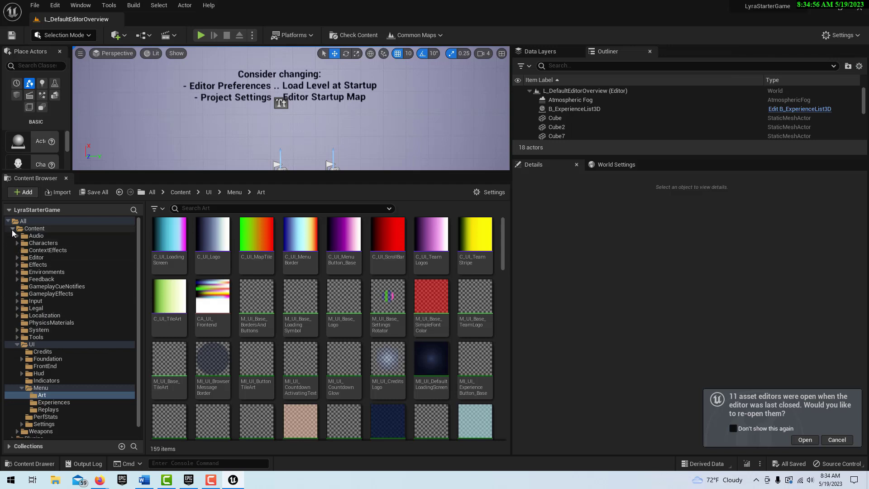
left_click(12, 229)
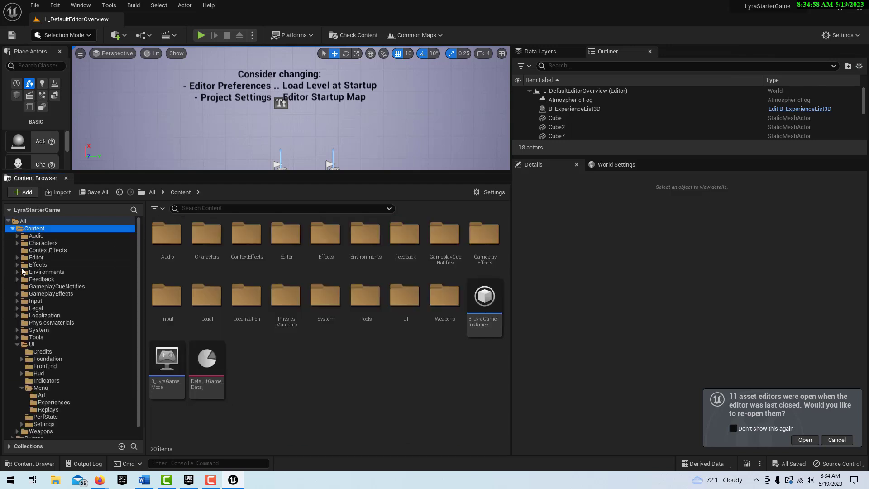
left_click(17, 344)
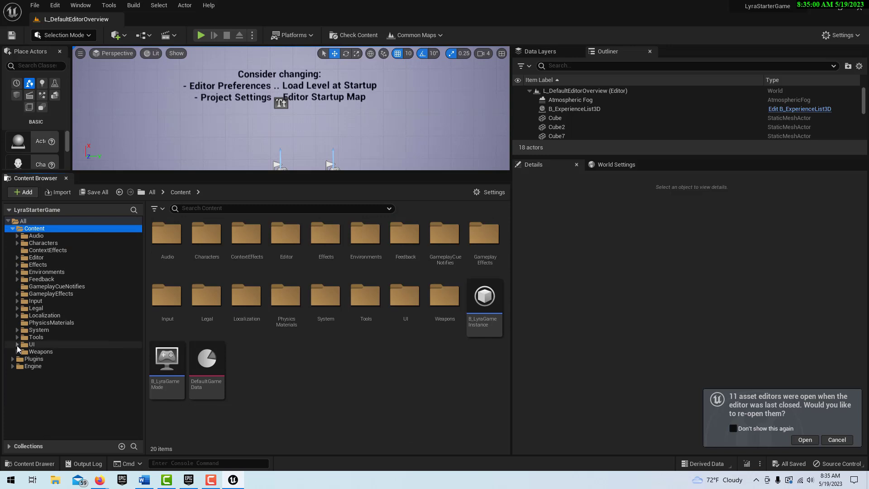
left_click(16, 345)
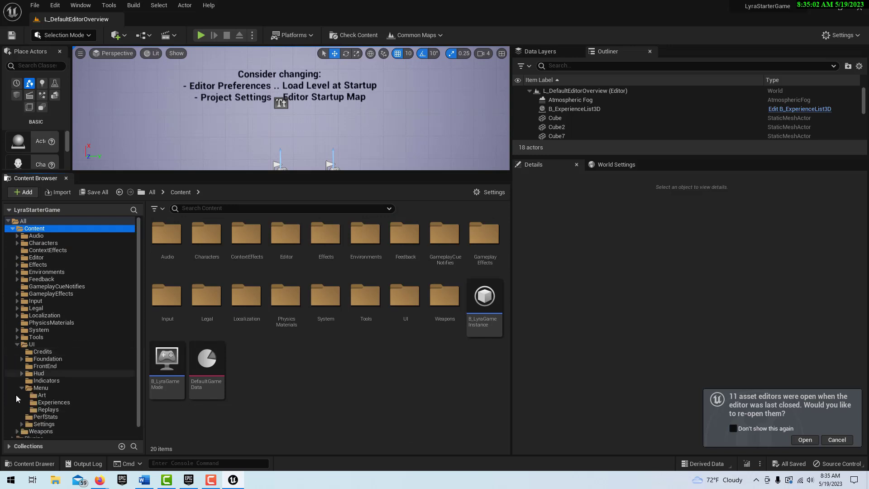
scroll(21, 387, "down", 1)
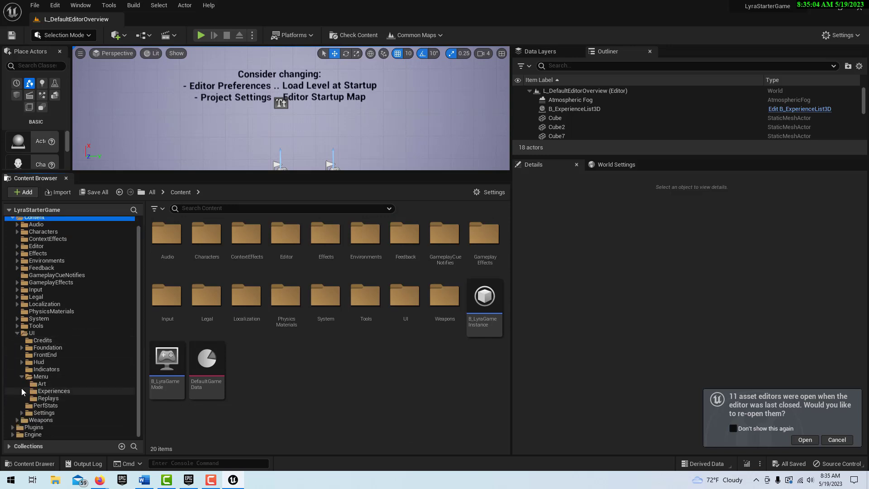
- Browse the Credits, Hud, FrontEnd and Foundation folders, then the UI folder itself
left_click(35, 343)
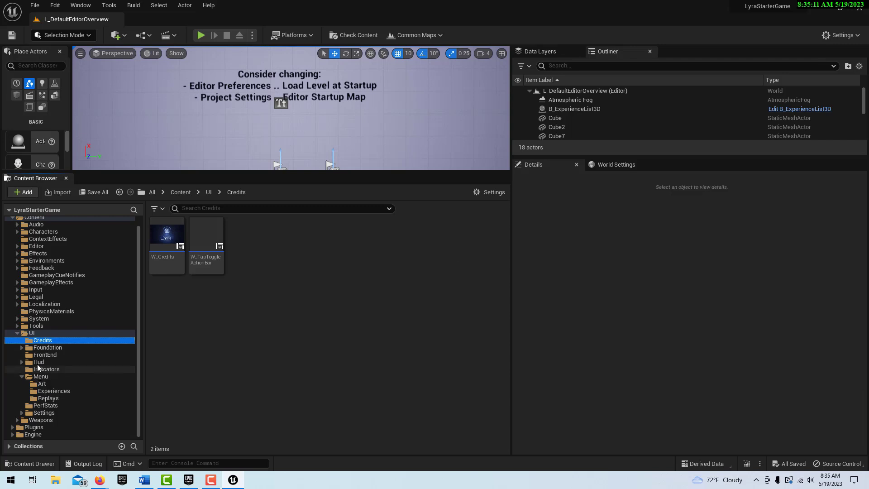
double_click(38, 362)
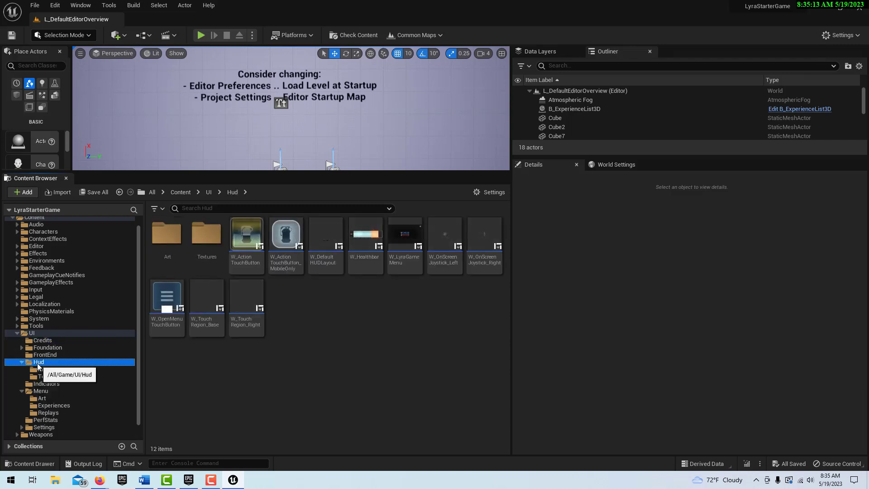
left_click(44, 356)
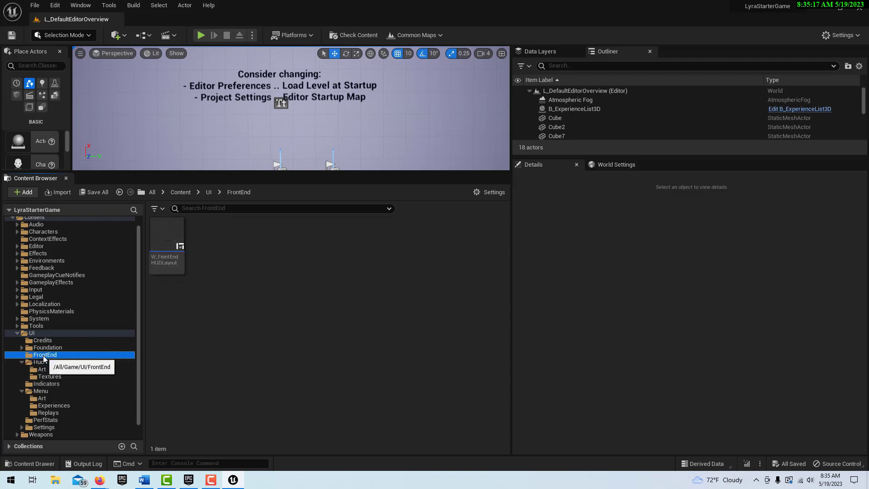
left_click(44, 349)
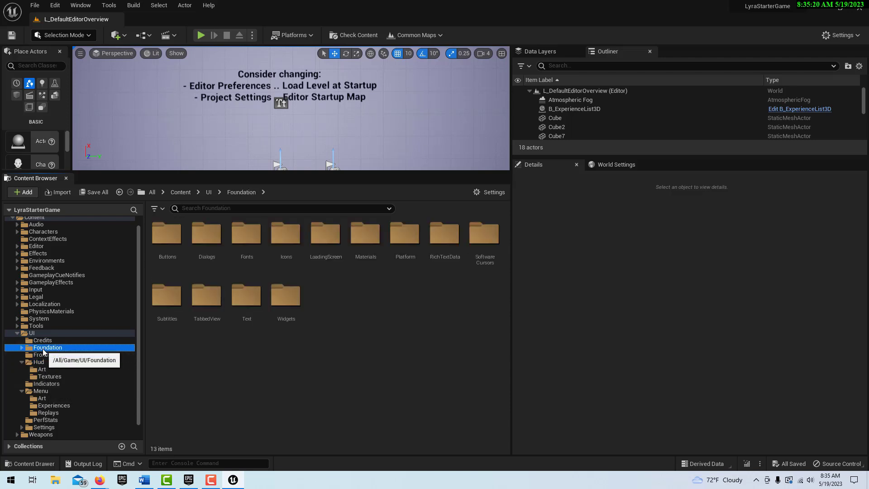
scroll(20, 405, "down", 1)
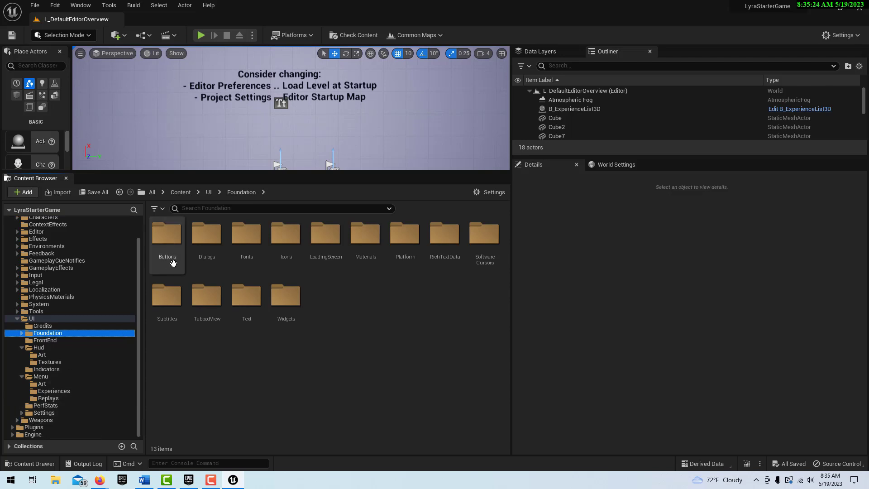
left_click(38, 318)
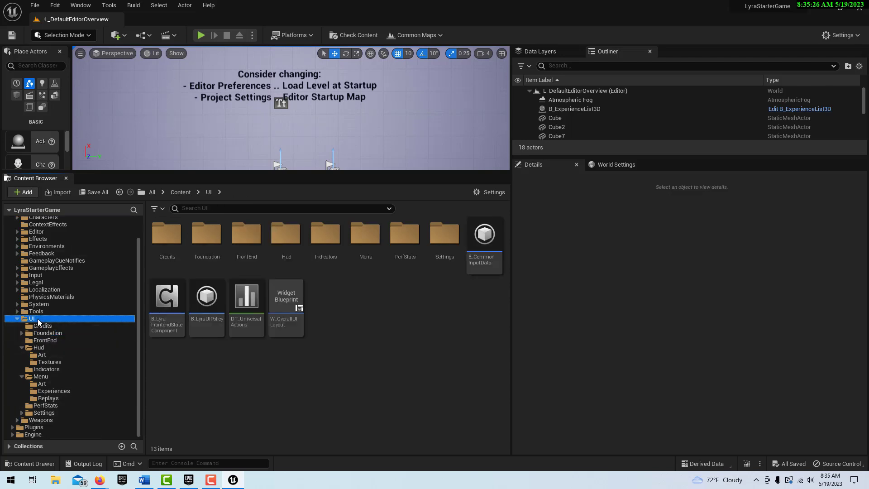
- Search the UI folder for 'loadi' and select the W_LoadingScreen_DefaultContent widget blueprint
left_click(211, 213)
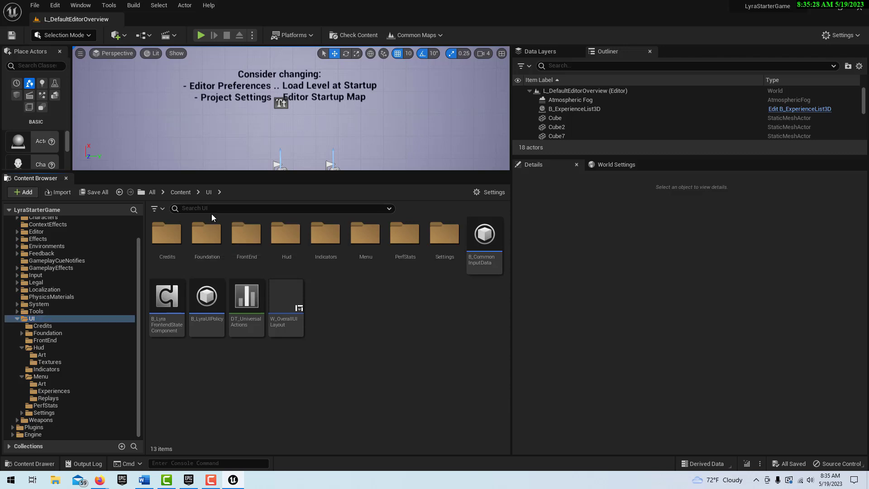
type("loadi")
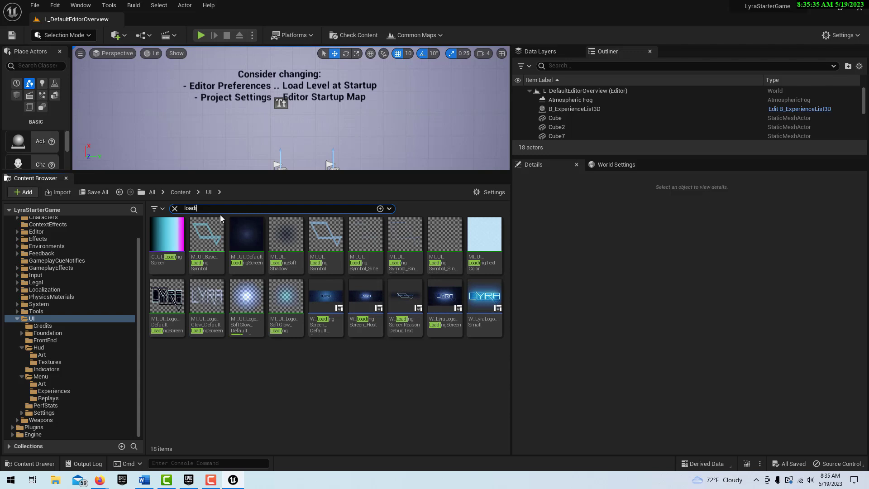
mouse_move(440, 326)
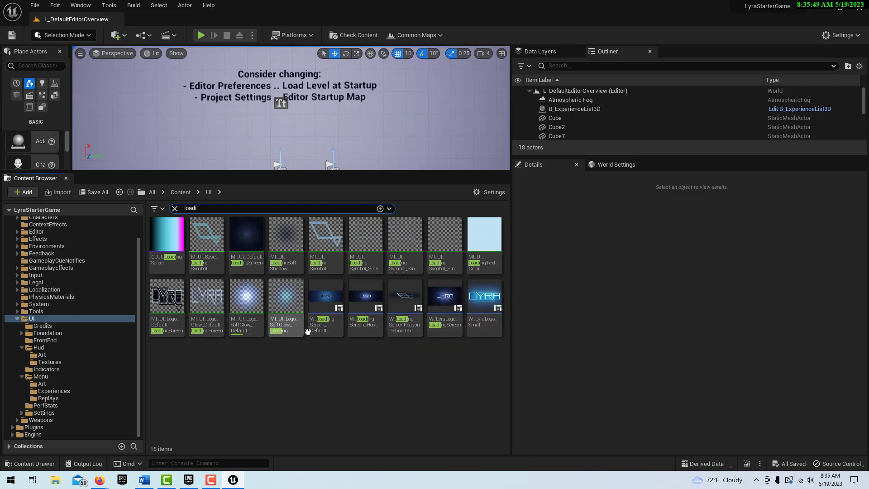
mouse_move(332, 338)
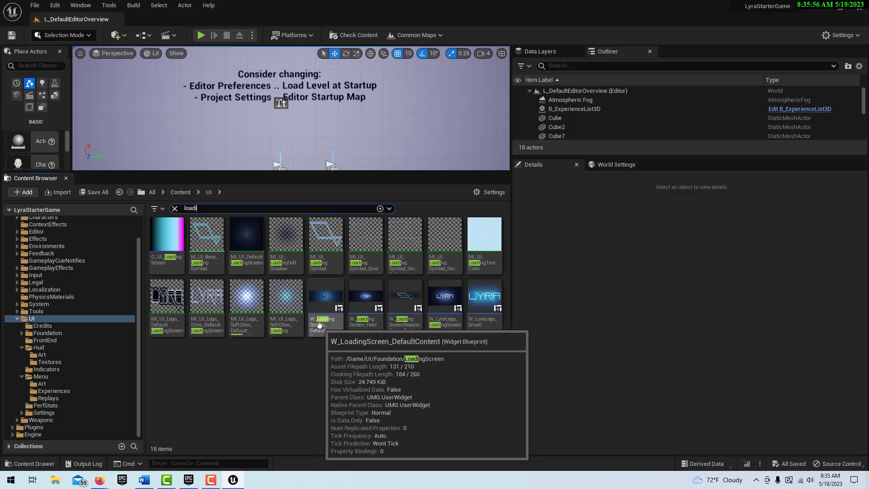
left_click(327, 297)
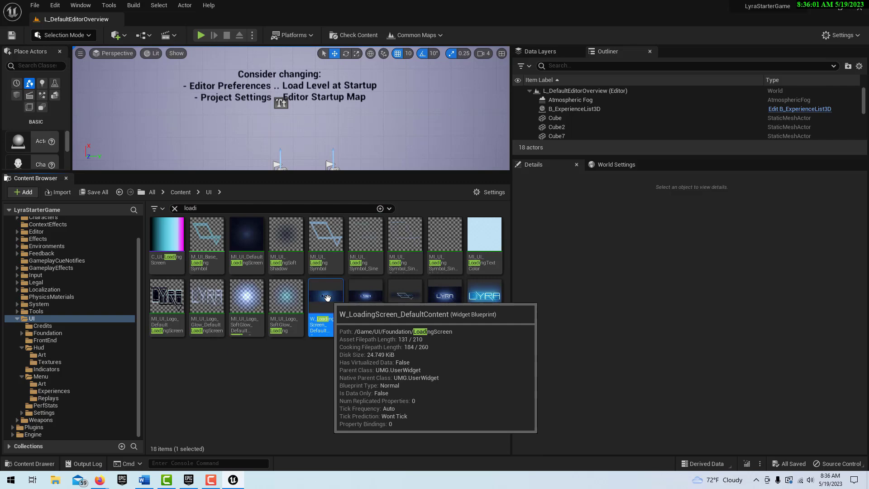
double_click(326, 297)
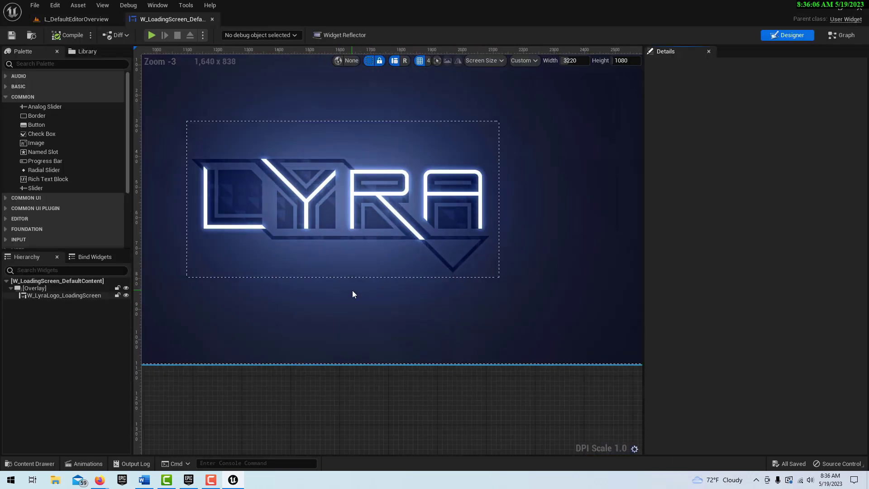
scroll(353, 291, "down", 1)
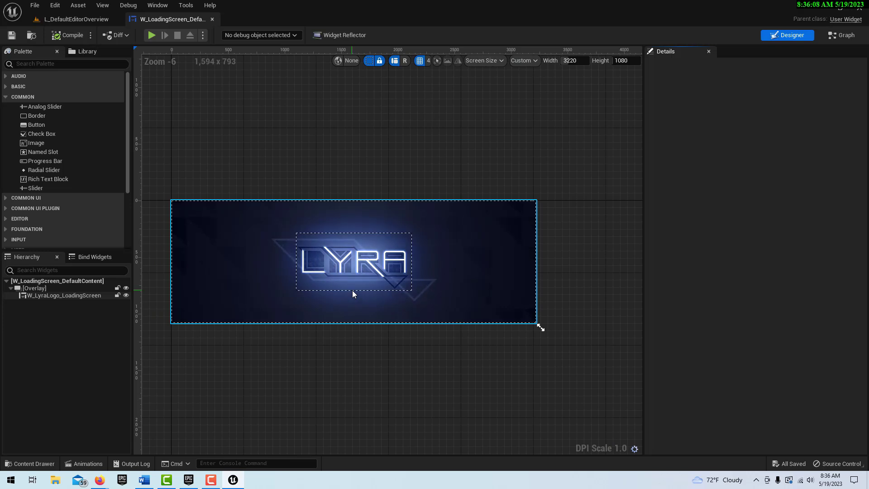
scroll(353, 293, "up", 1)
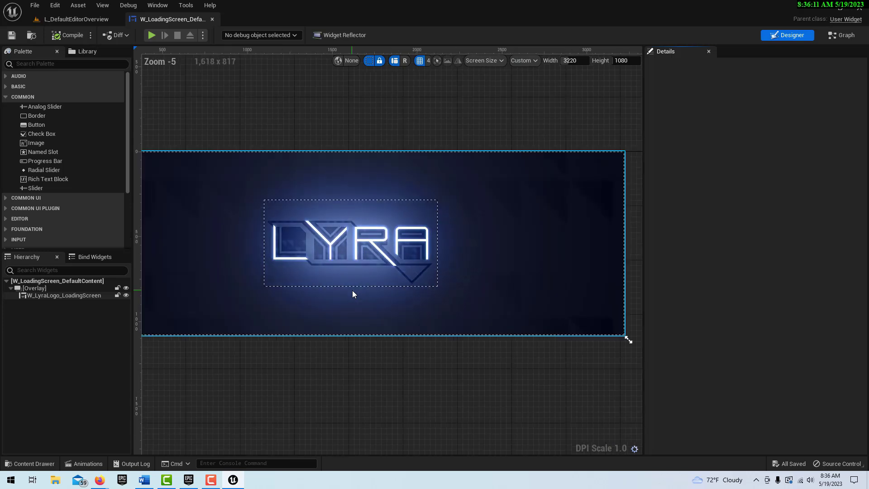
scroll(352, 295, "down", 1)
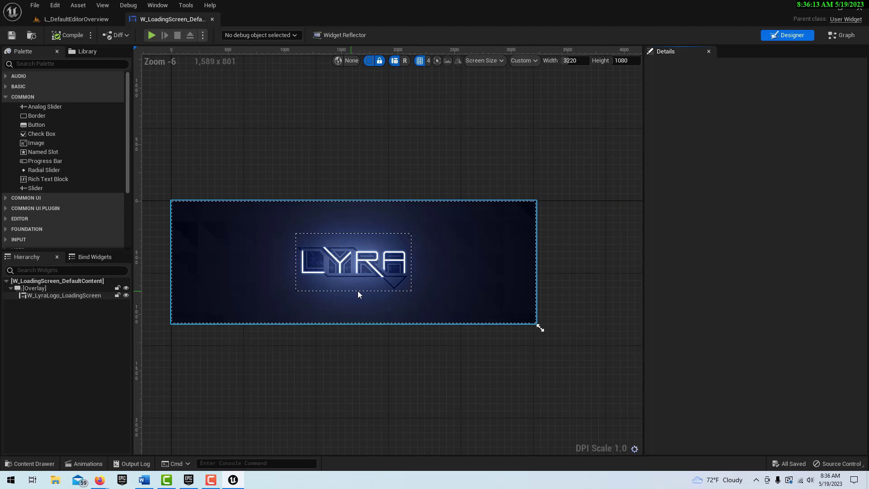
scroll(273, 285, "up", 1)
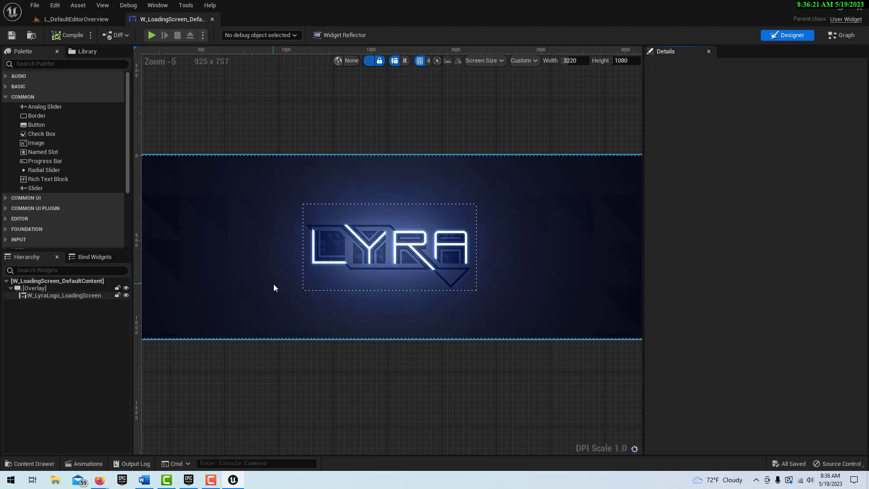
scroll(316, 289, "up", 2)
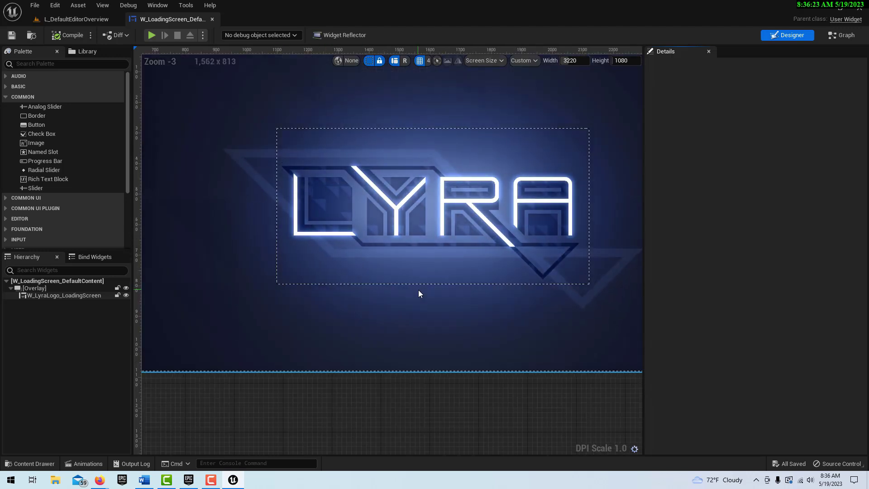
scroll(417, 293, "down", 1)
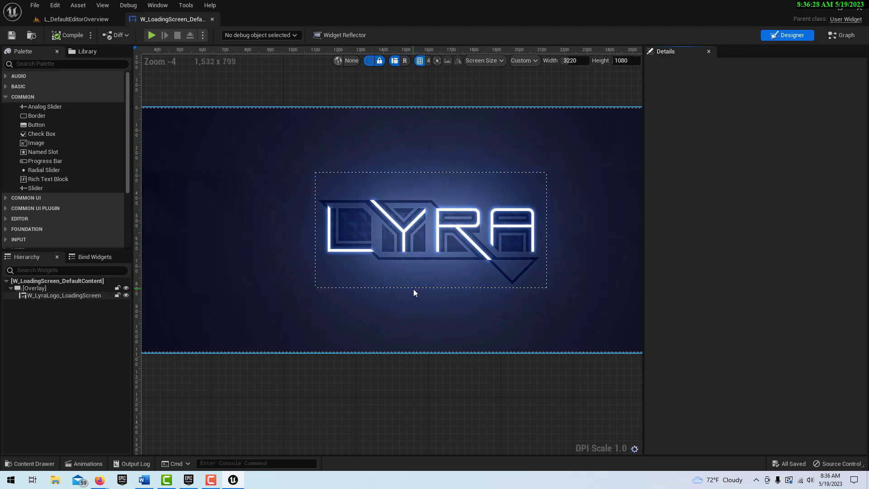
scroll(364, 235, "up", 7)
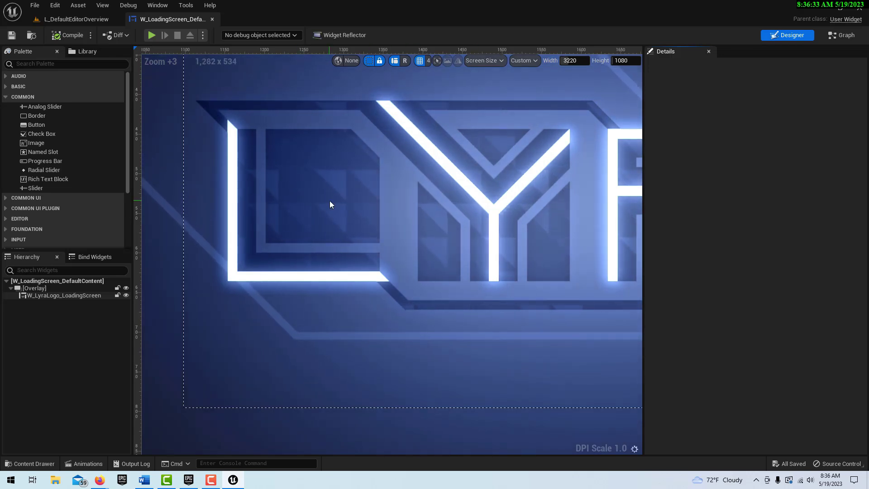
scroll(457, 201, "down", 2)
scroll(454, 202, "down", 3)
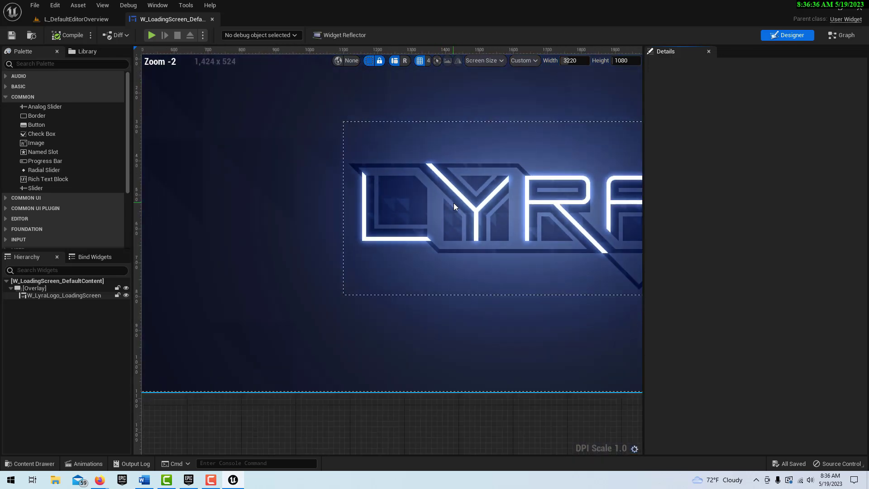
scroll(453, 203, "up", 2)
scroll(504, 284, "down", 1)
scroll(504, 284, "down", 1)
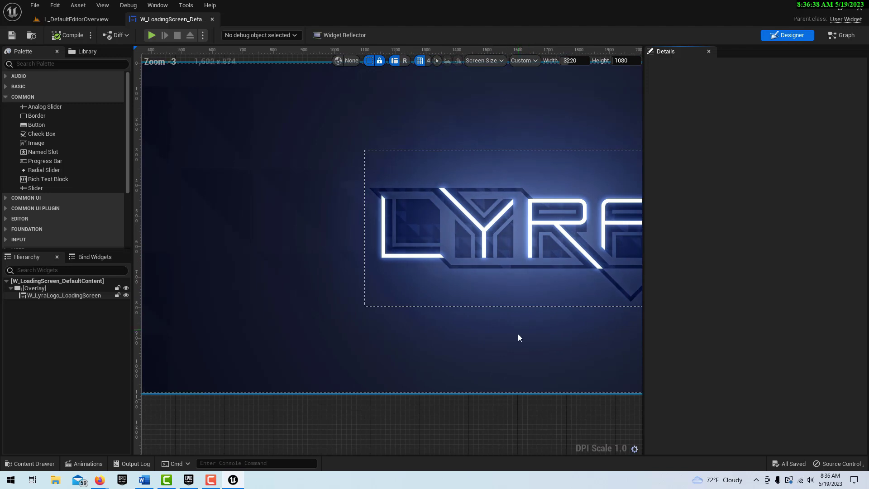
scroll(517, 333, "down", 1)
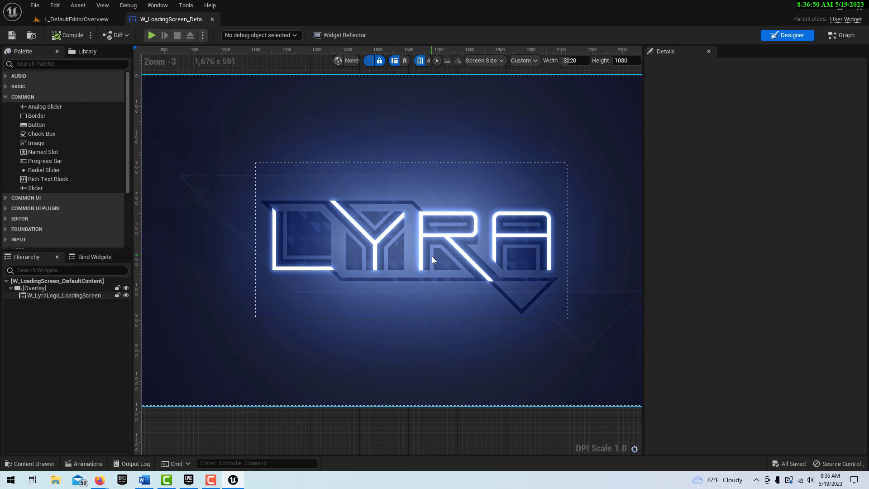
left_click(66, 298)
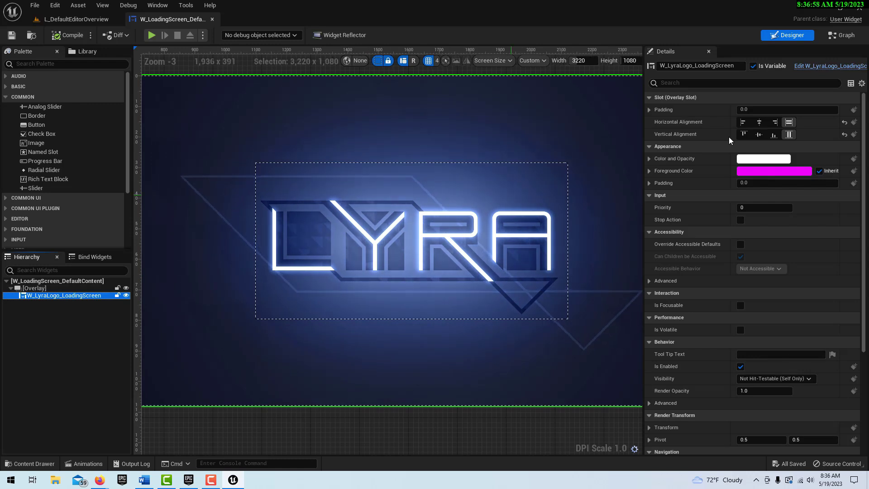
- Open W_LyraLogo_LoadingScreen in its own editor tab and select the Constellation image
left_click(833, 68)
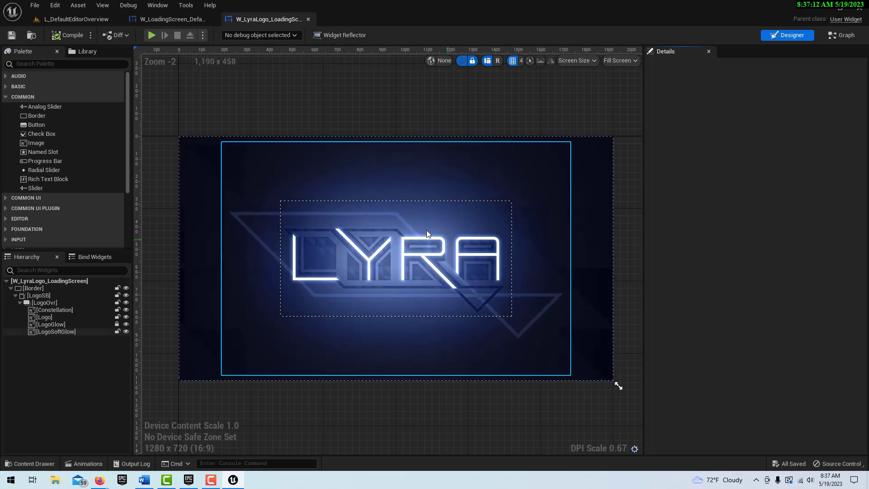
left_click(50, 310)
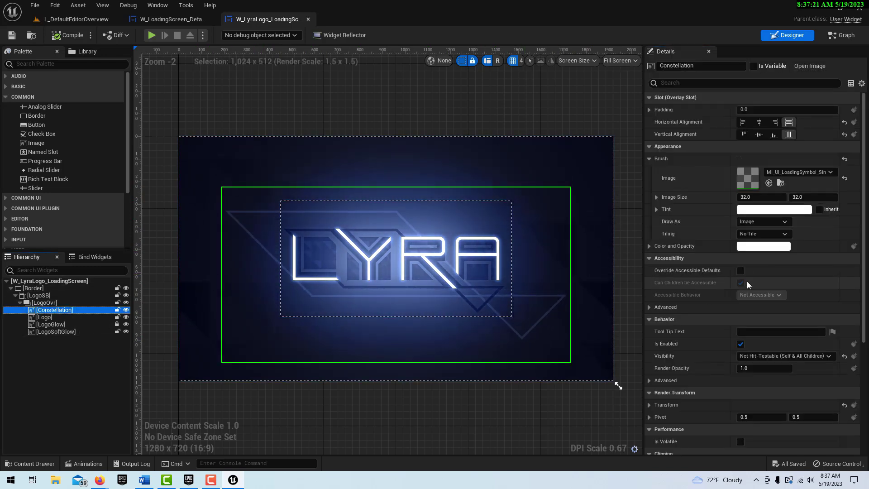
- Browse to the Constellation brush's MI_UI_LoadingSymbol_Sine_DefaultLoadingScreen in Content/UI/Menu/Art
scroll(752, 181, "down", 3)
scroll(753, 177, "up", 2)
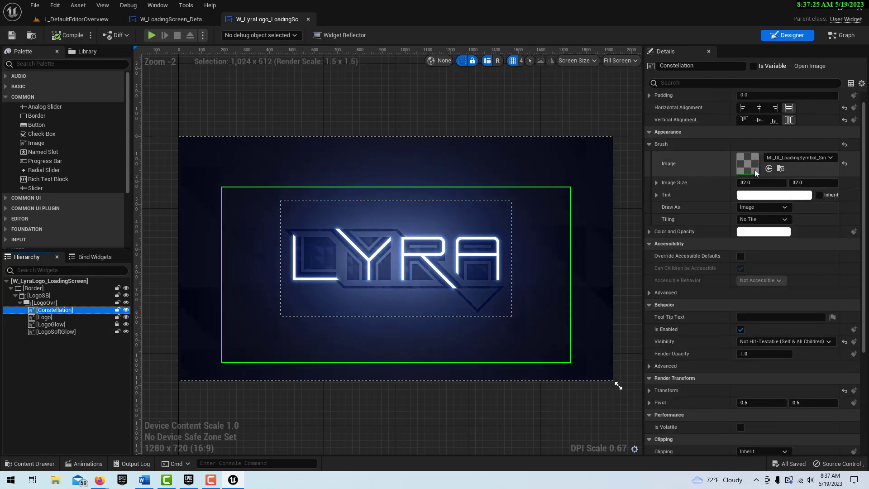
left_click(781, 168)
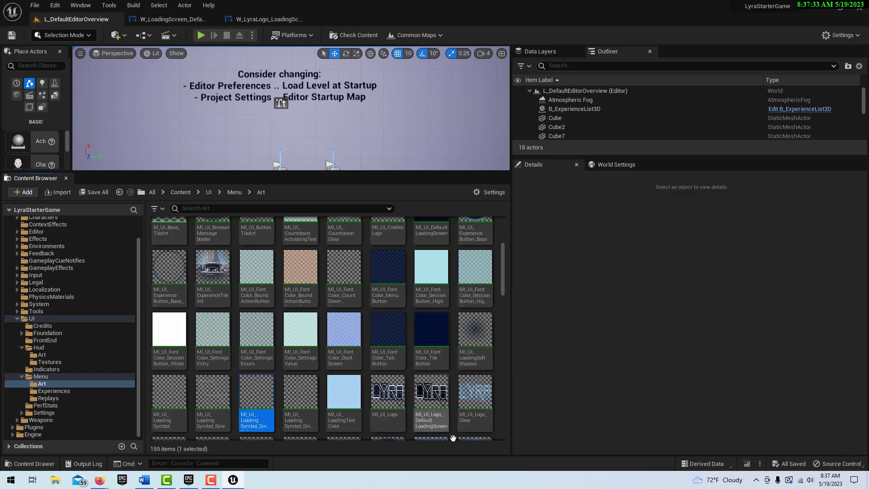
scroll(326, 334, "down", 1)
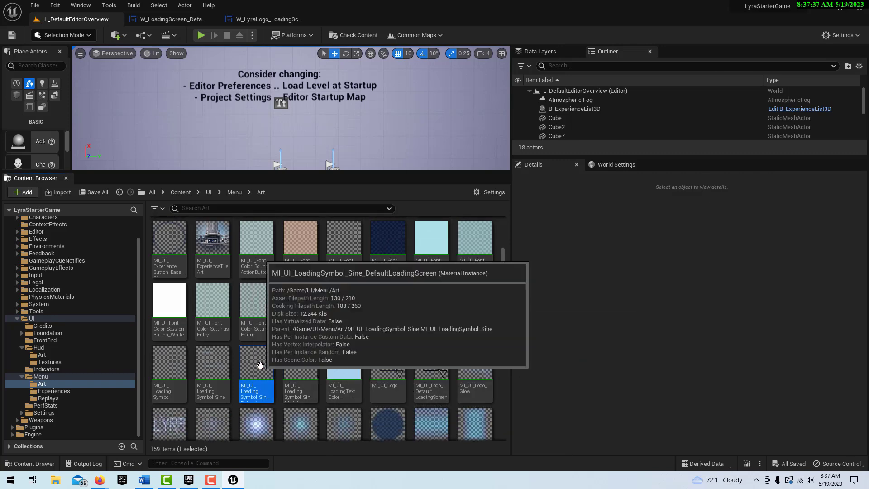
- Open MI_UI_LoadingSymbol_Sine_DefaultLoadingScreen and its C_UI_LoadingScreen curve atlas
double_click(260, 366)
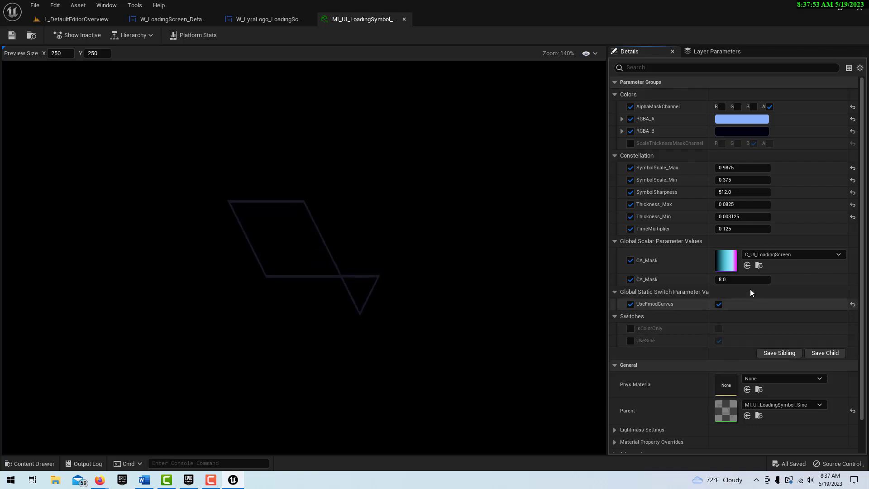
double_click(726, 260)
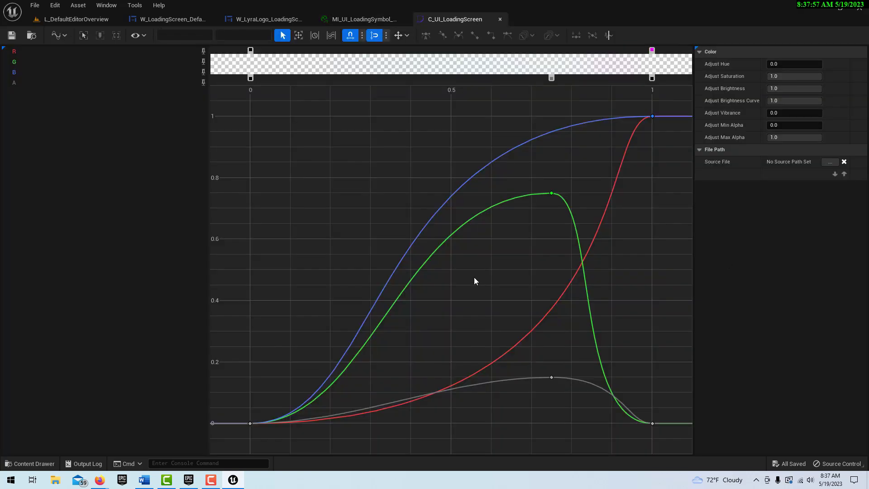
scroll(508, 302, "up", 2)
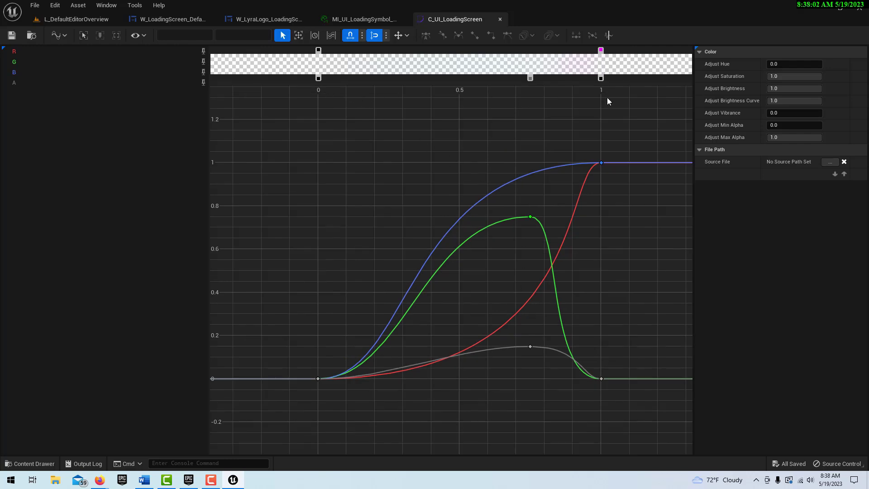
- Open the parent MI_UI_LoadingSymbol_Sine and locate its parent MI_UI_LoadingSymbol among assets
left_click(389, 19)
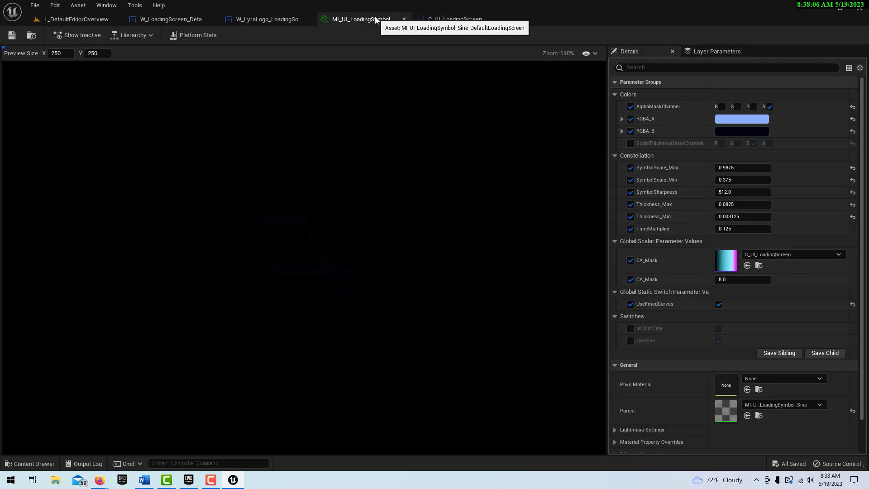
double_click(724, 411)
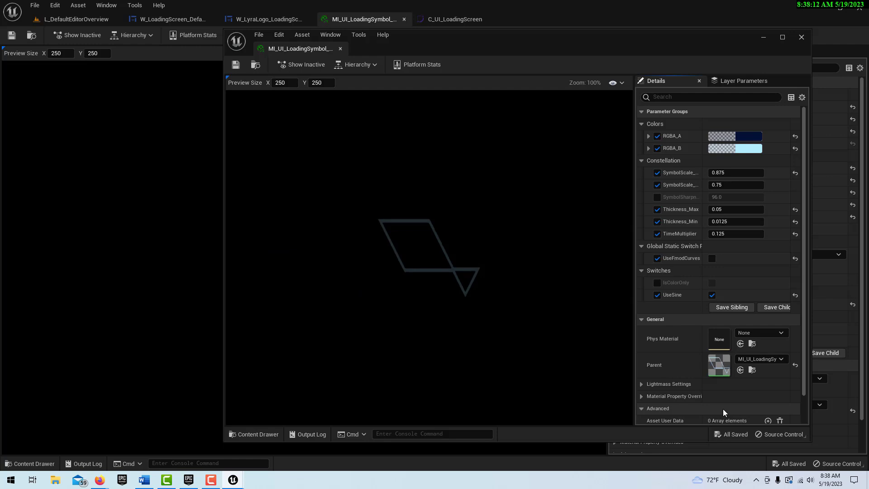
right_click(725, 363)
left_click(744, 369)
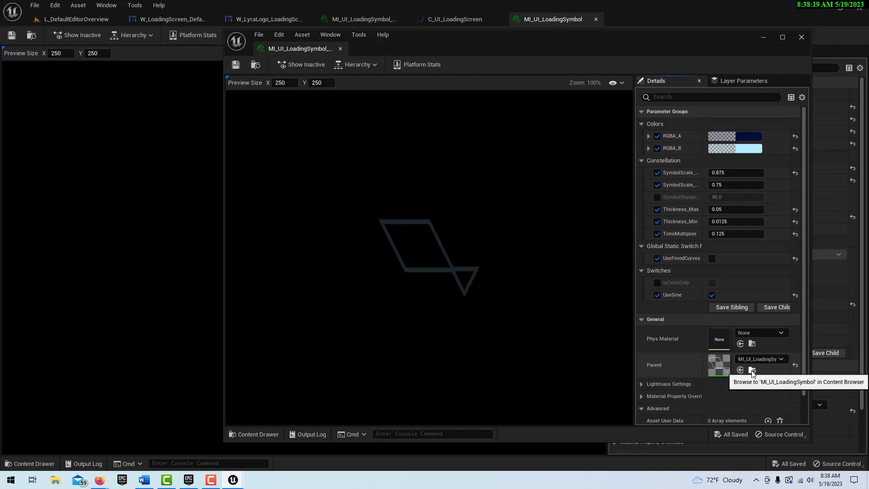
left_click(753, 371)
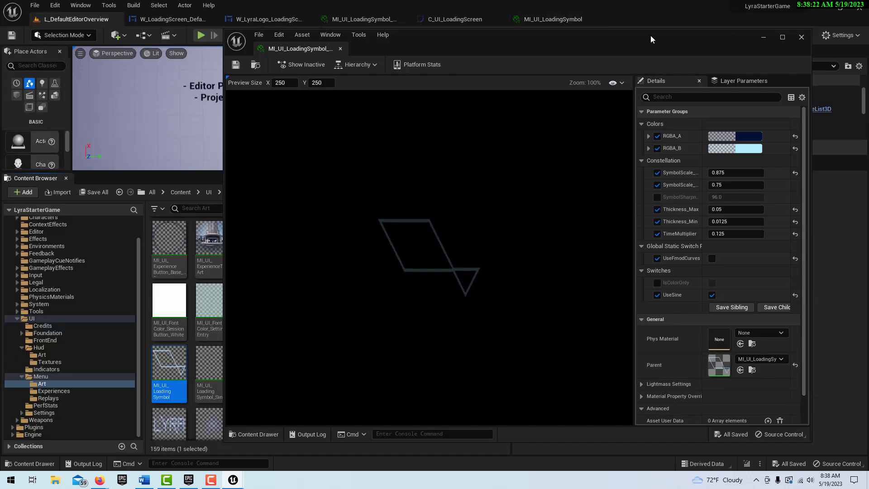
- Open MI_UI_LoadingSymbol, then its parent M_UI_Base_LoadingSymbol material graph
left_click_drag(650, 36, 808, 100)
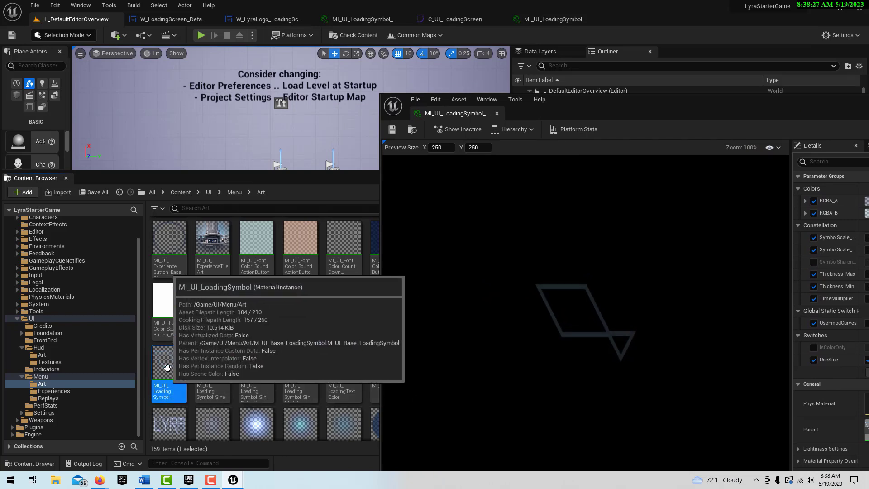
double_click(168, 392)
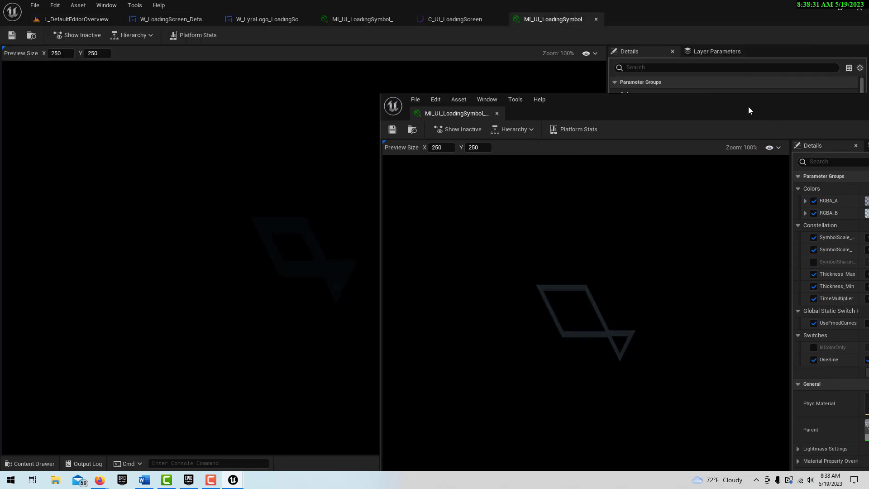
left_click_drag(748, 107, 359, 124)
left_click(528, 119)
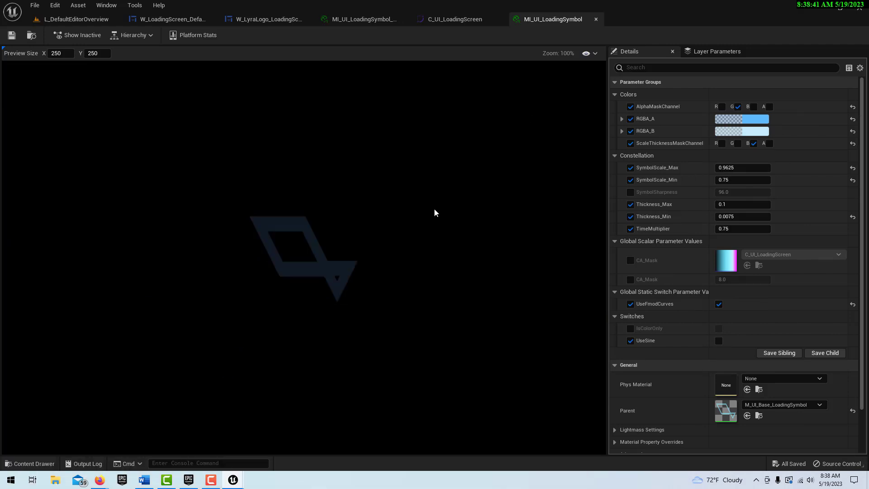
double_click(727, 411)
scroll(578, 364, "down", 4)
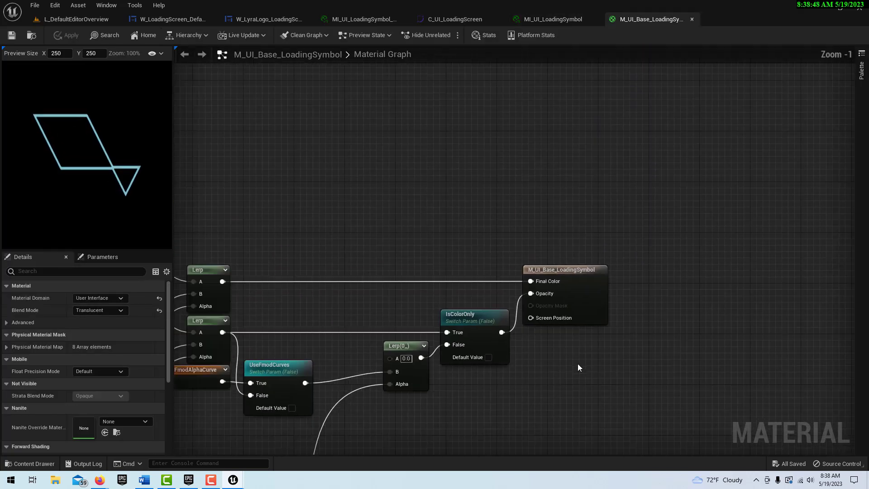
scroll(563, 388, "down", 1)
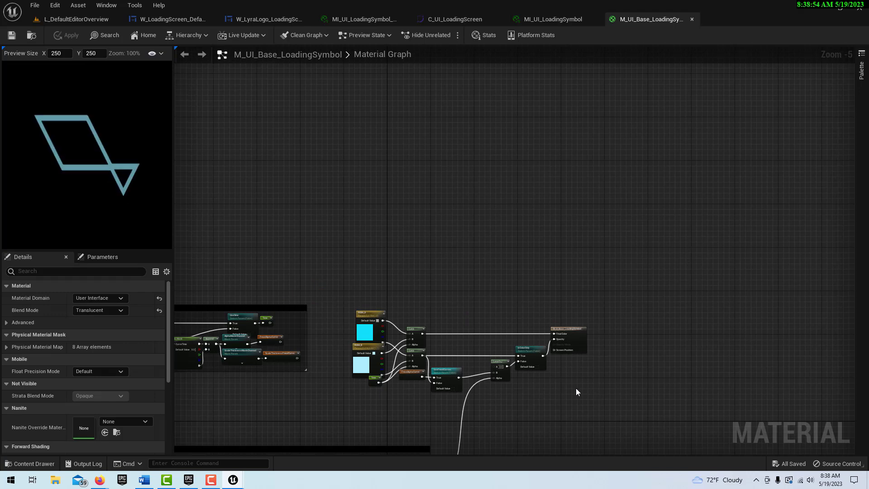
scroll(575, 388, "down", 1)
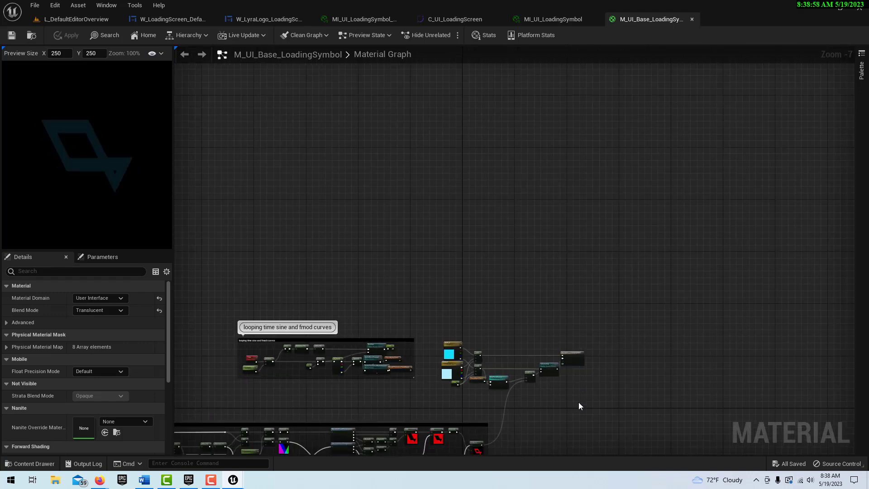
scroll(579, 402, "down", 2)
right_click_drag(583, 413, 847, 233)
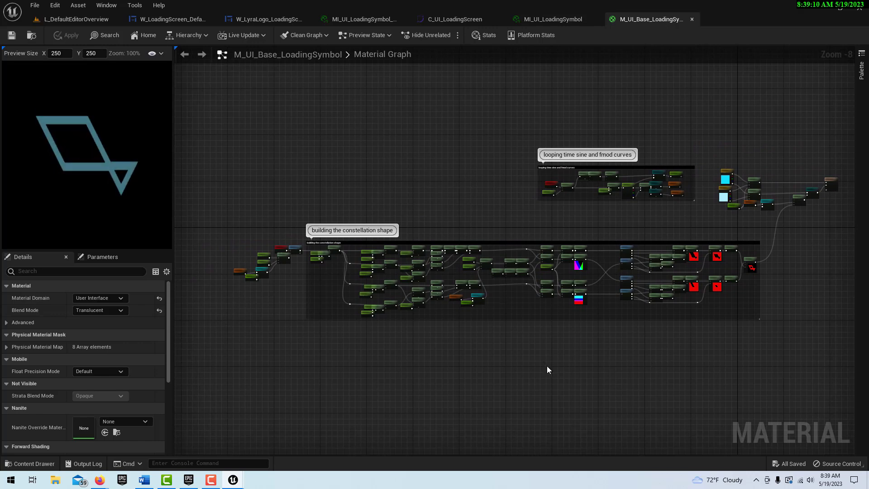
scroll(546, 366, "up", 4)
right_click_drag(546, 367, 784, 404)
right_click_drag(505, 397, 615, 425)
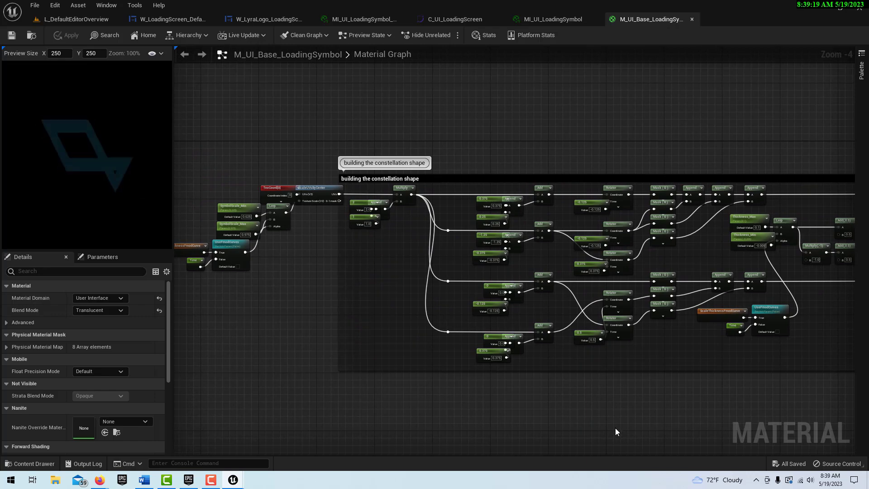
scroll(585, 408, "up", 3)
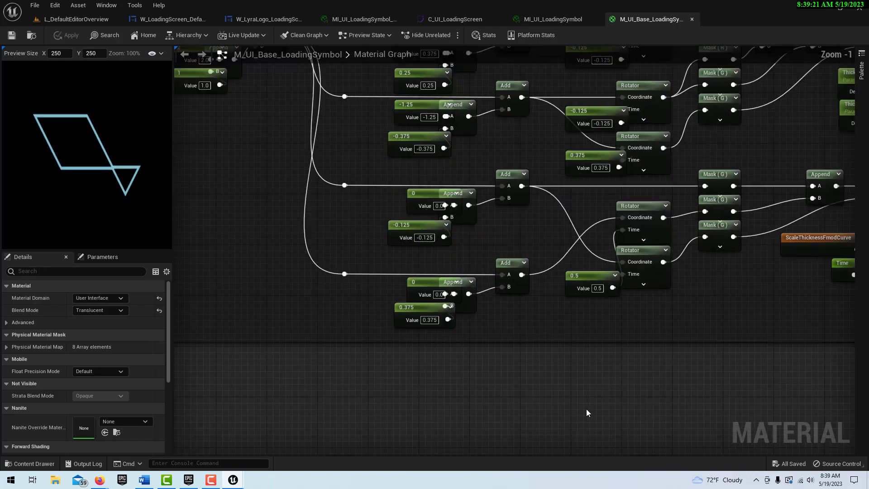
right_click_drag(574, 395, 339, 347)
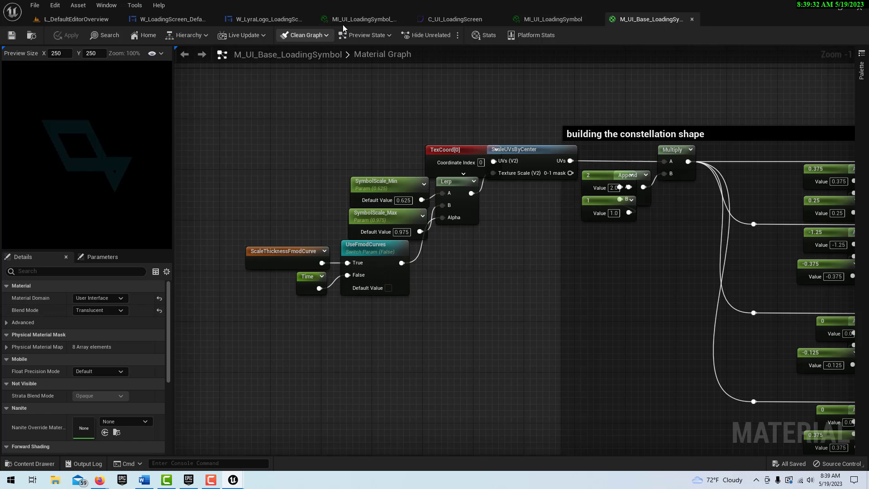
left_click(248, 21)
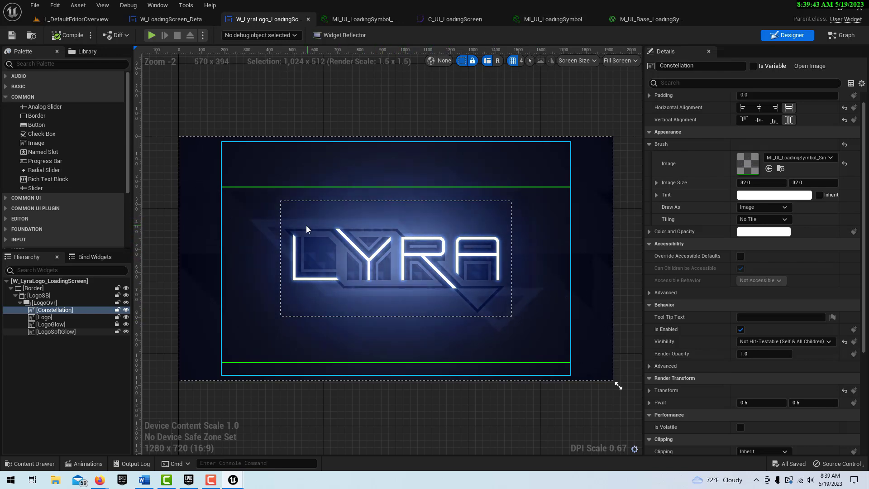
left_click(645, 19)
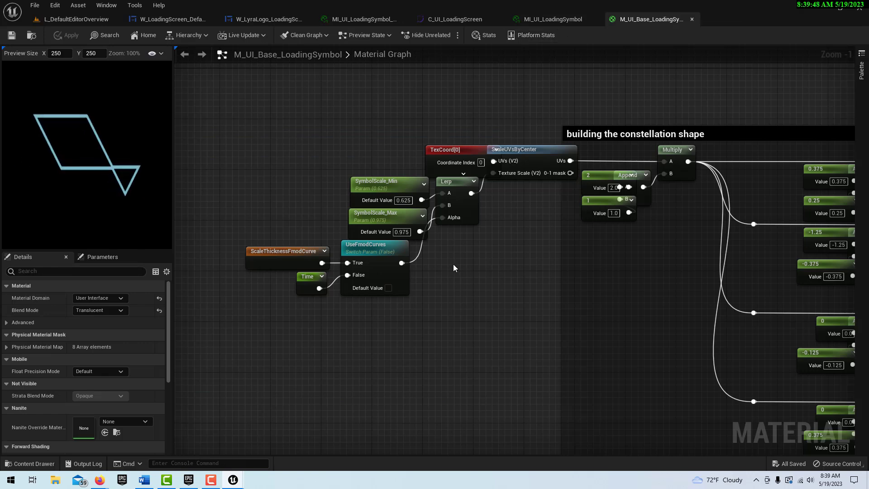
scroll(452, 281, "down", 3)
right_click_drag(452, 293, 331, 320)
scroll(408, 349, "down", 1)
right_click_drag(661, 392, 160, 396)
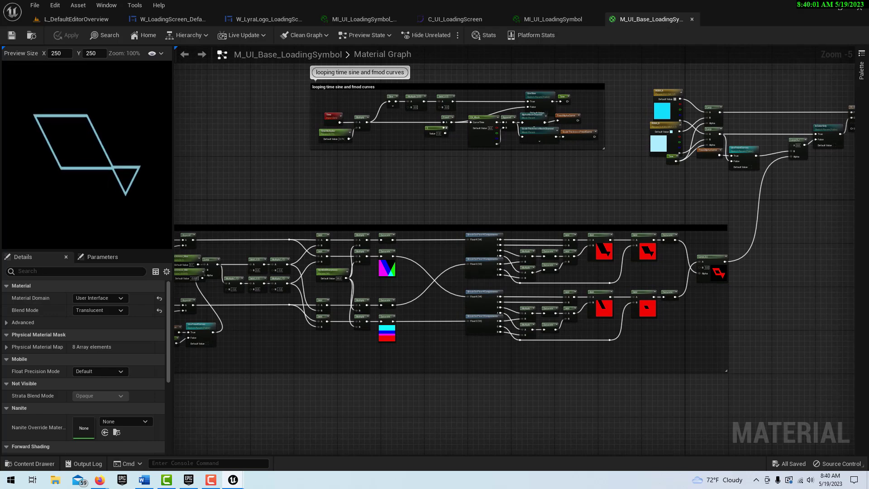
right_click_drag(160, 395, 100, 376)
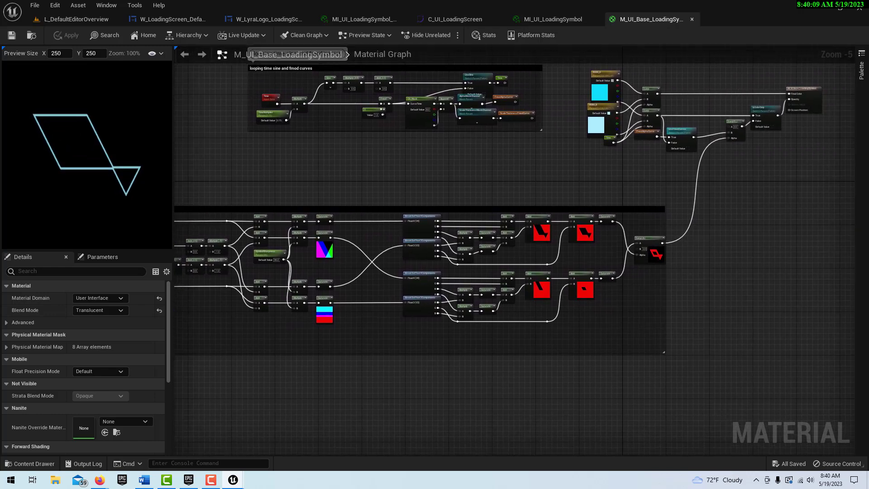
scroll(499, 376, "up", 2)
right_click(498, 374)
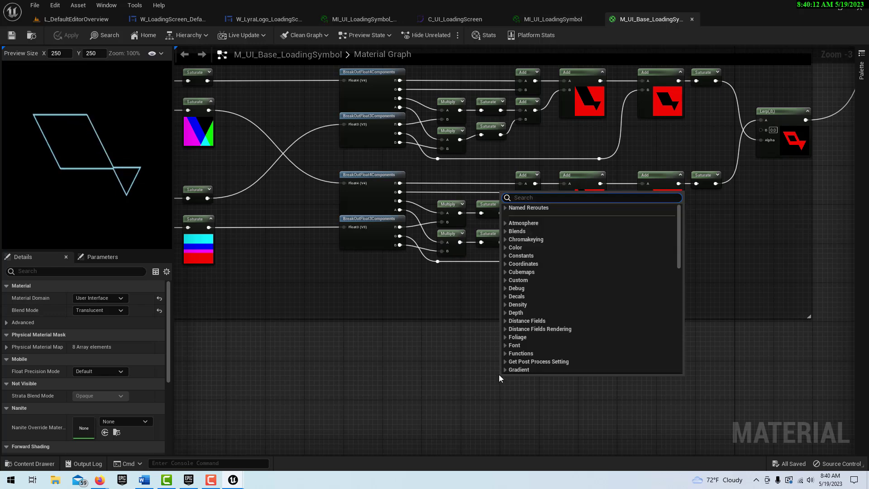
left_click(350, 367)
scroll(387, 367, "down", 1)
right_click_drag(401, 363, 721, 381)
right_click_drag(572, 380, 731, 378)
mouse_move(671, 379)
right_mouse_down()
mouse_move(842, 376)
mouse_move(658, 388)
right_mouse_up()
right_click_drag(851, 383, 479, 395)
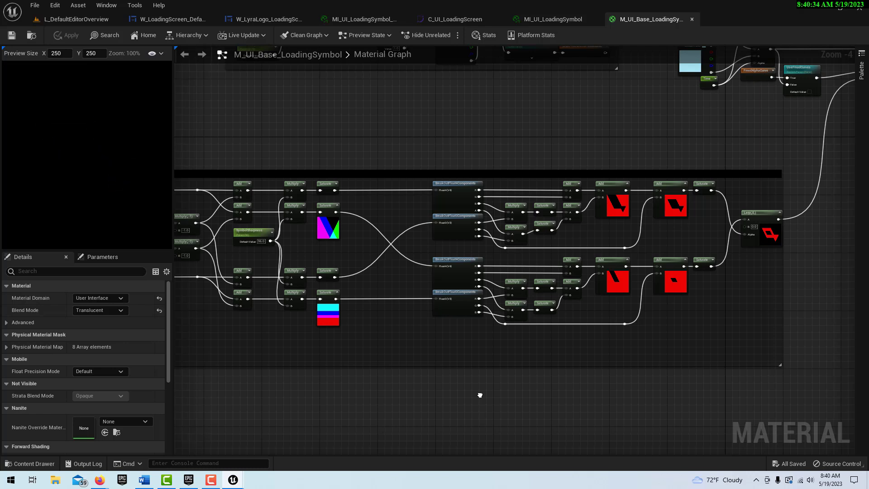
right_click_drag(480, 395, 481, 395)
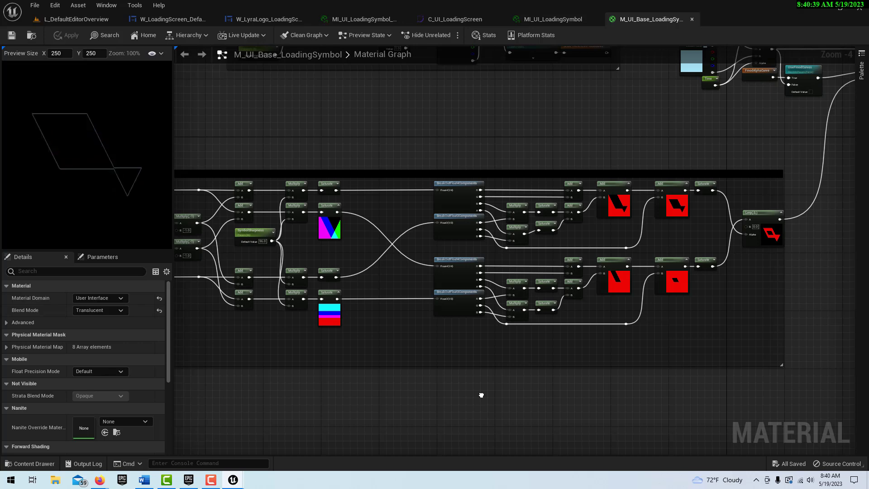
right_click_drag(481, 395, 482, 395)
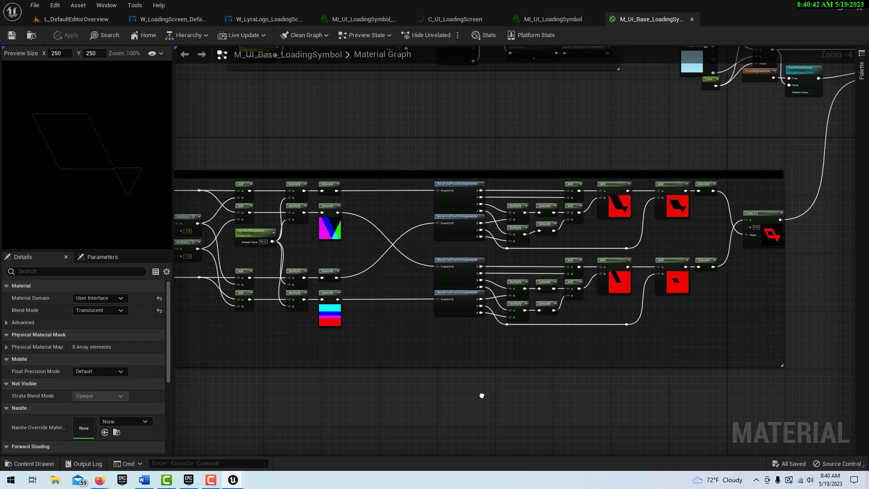
scroll(480, 396, "down", 2)
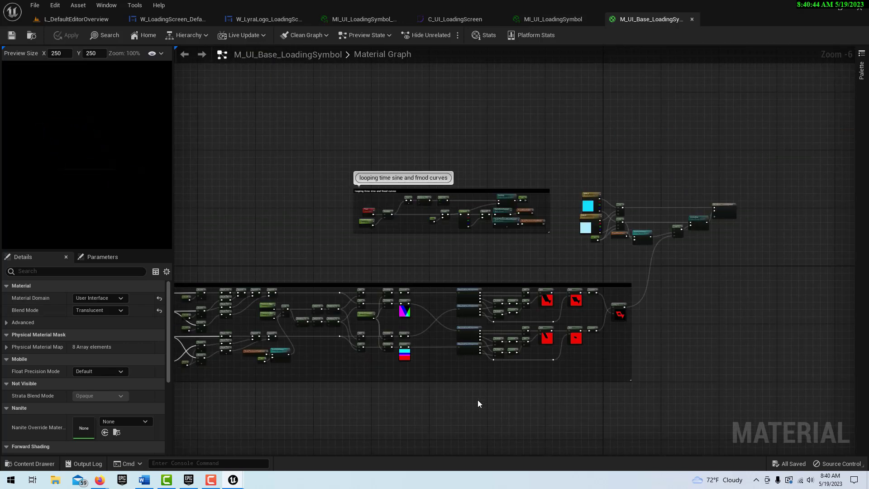
scroll(477, 400, "up", 3)
scroll(477, 400, "down", 3)
scroll(476, 400, "up", 1)
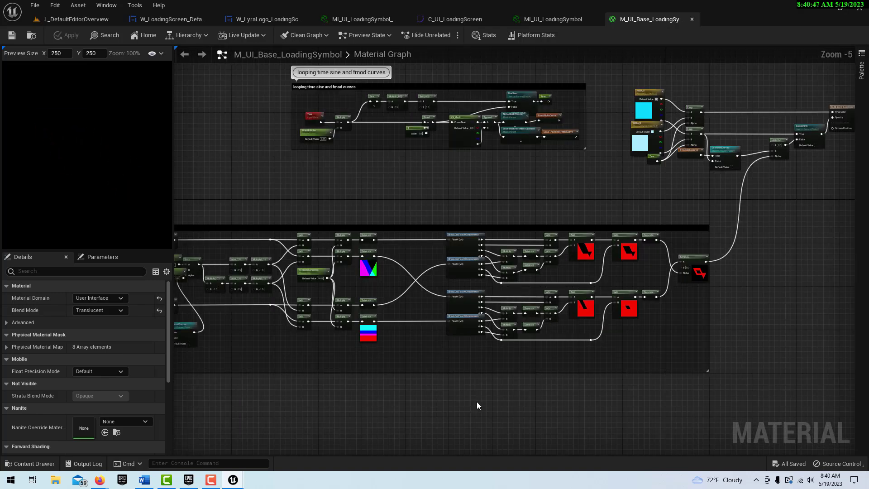
scroll(476, 401, "up", 1)
scroll(476, 401, "up", 1)
scroll(476, 401, "down", 1)
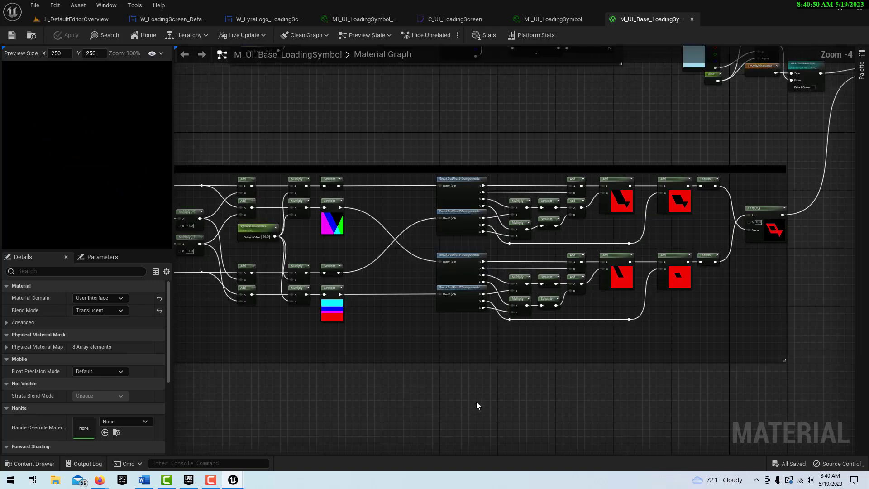
right_click_drag(476, 400, 864, 389)
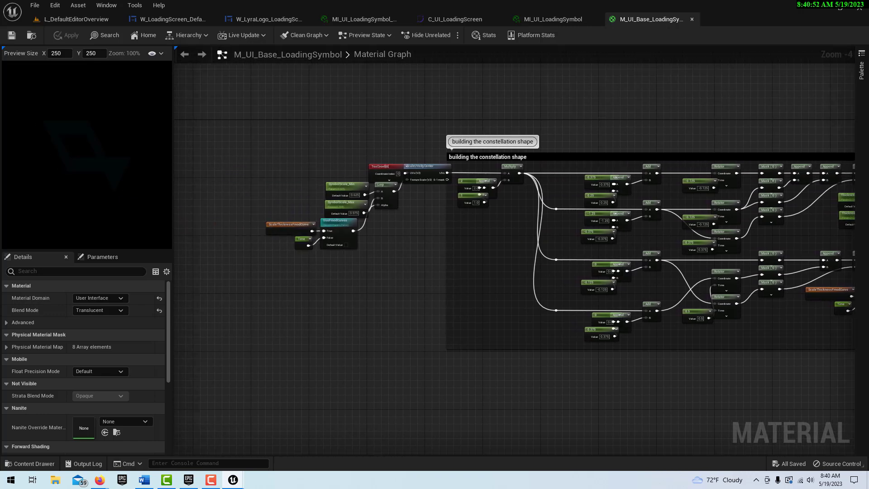
right_click_drag(658, 190, 86, 188)
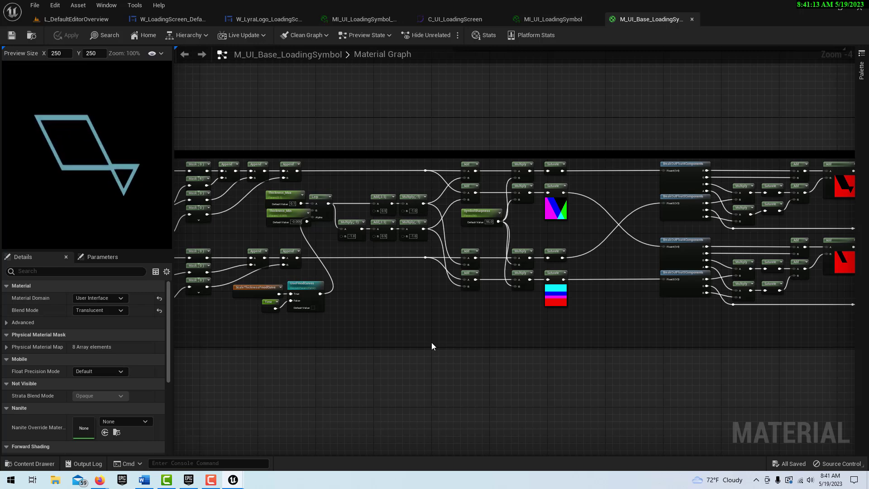
scroll(432, 346, "down", 1)
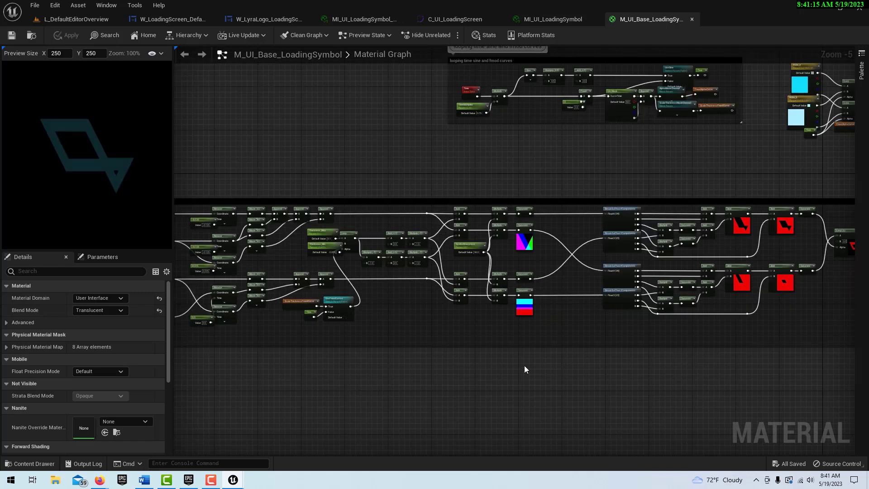
scroll(524, 366, "up", 3)
scroll(515, 353, "down", 1)
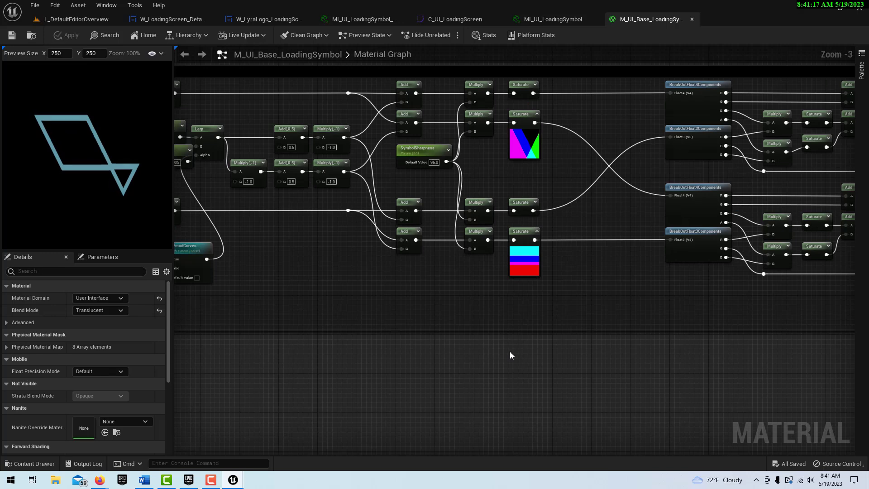
right_click_drag(511, 354, 681, 420)
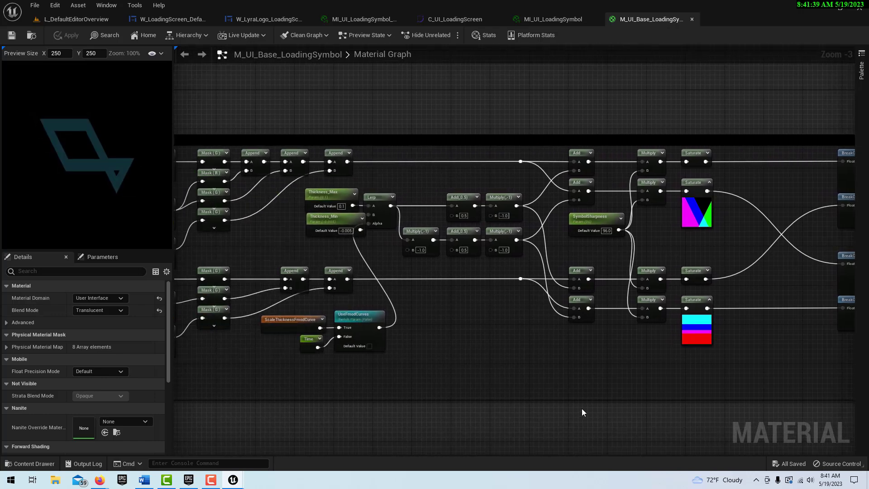
scroll(582, 408, "down", 2)
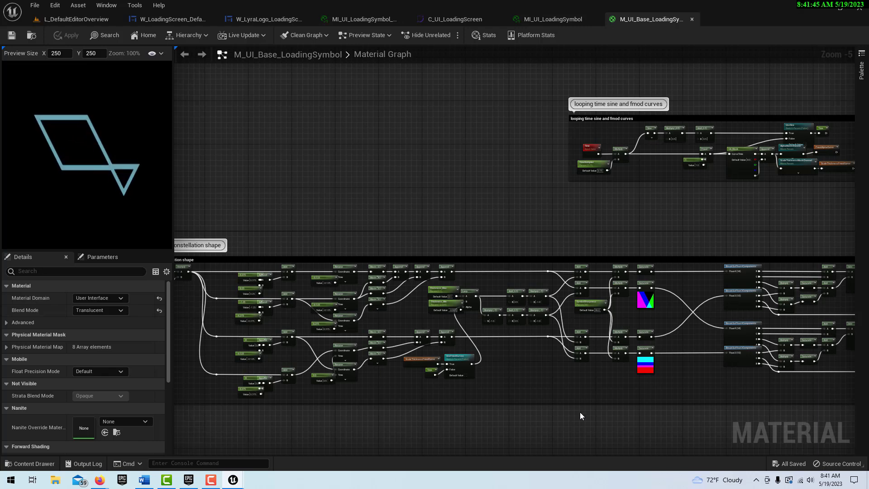
scroll(510, 419, "up", 2)
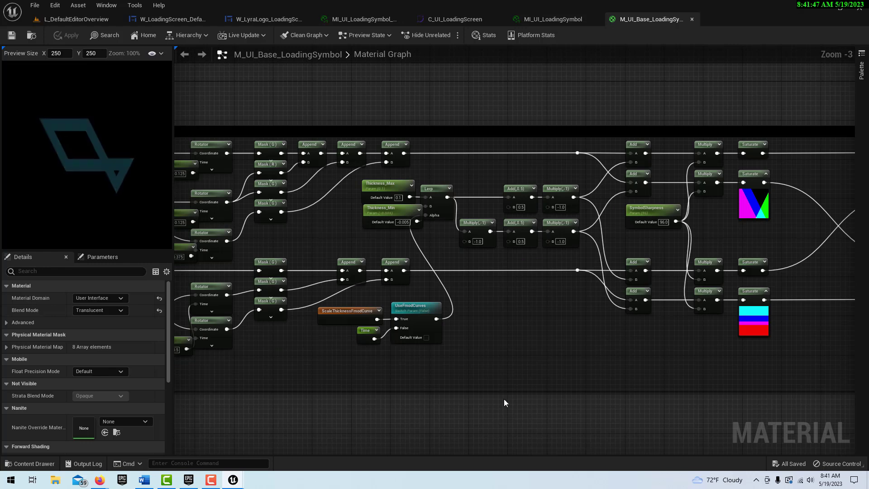
right_click_drag(499, 408, 647, 406)
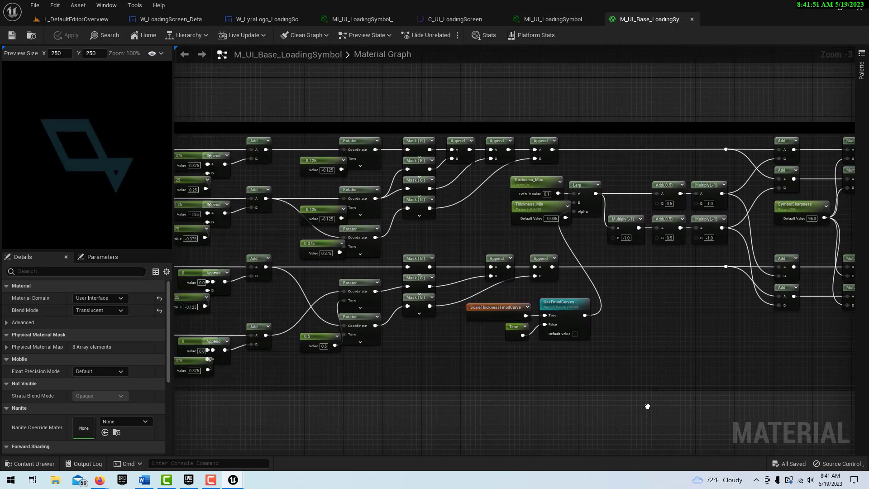
right_click_drag(647, 406, 868, 411)
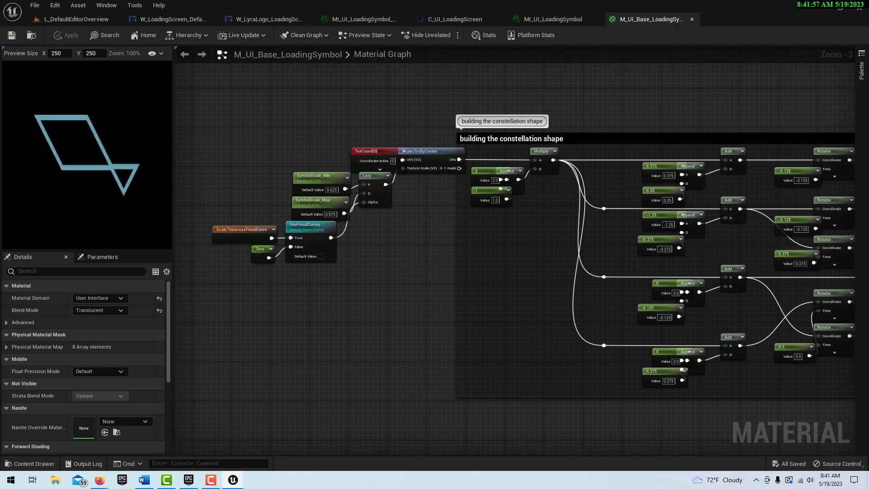